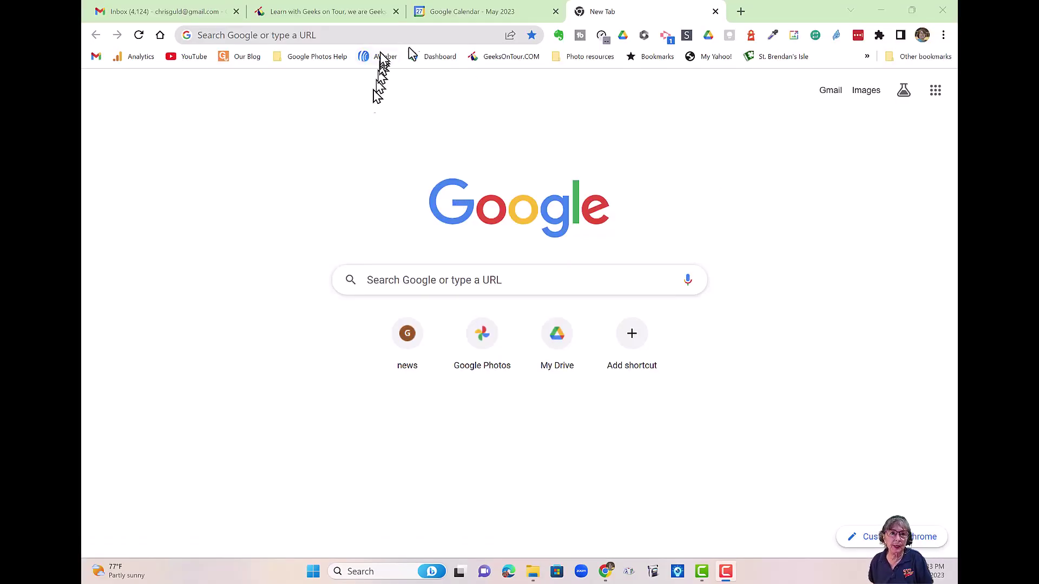
# Load chat.openai.com in Chrome to reach the ChatGPT welcome page.
pyautogui.click(382, 35)
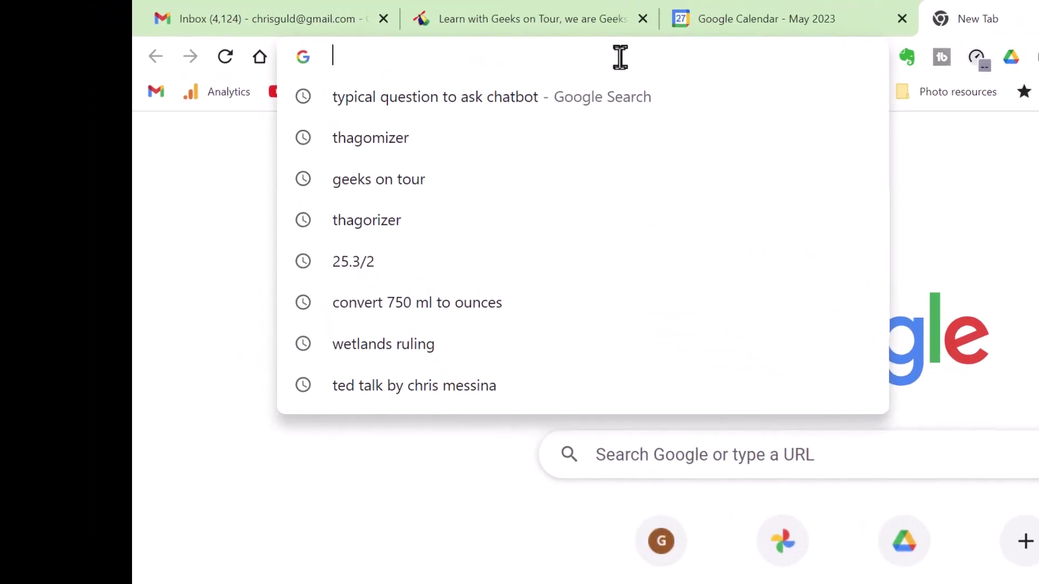
pyautogui.write('chat.')
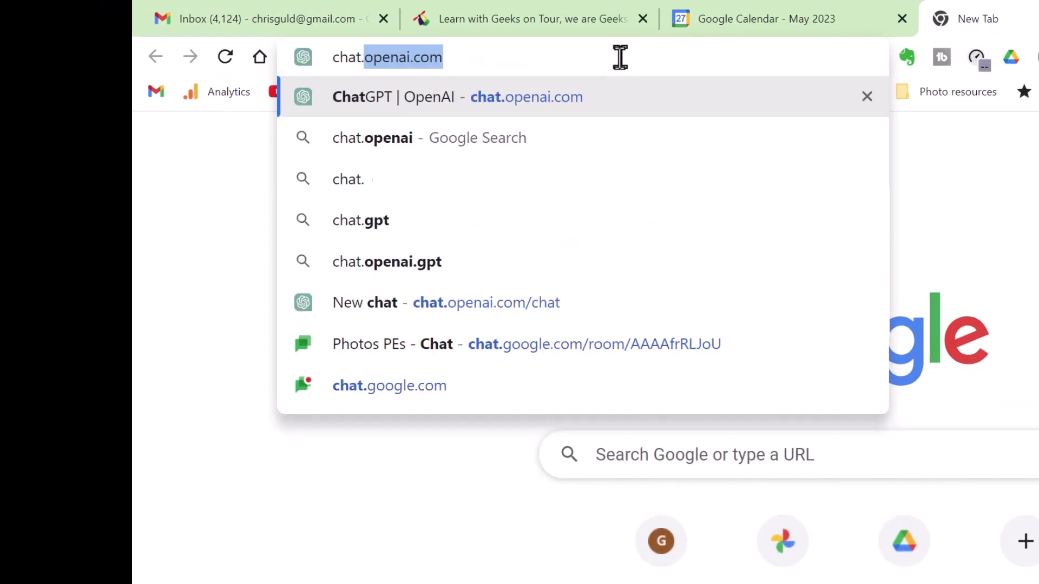
pyautogui.write('openai')
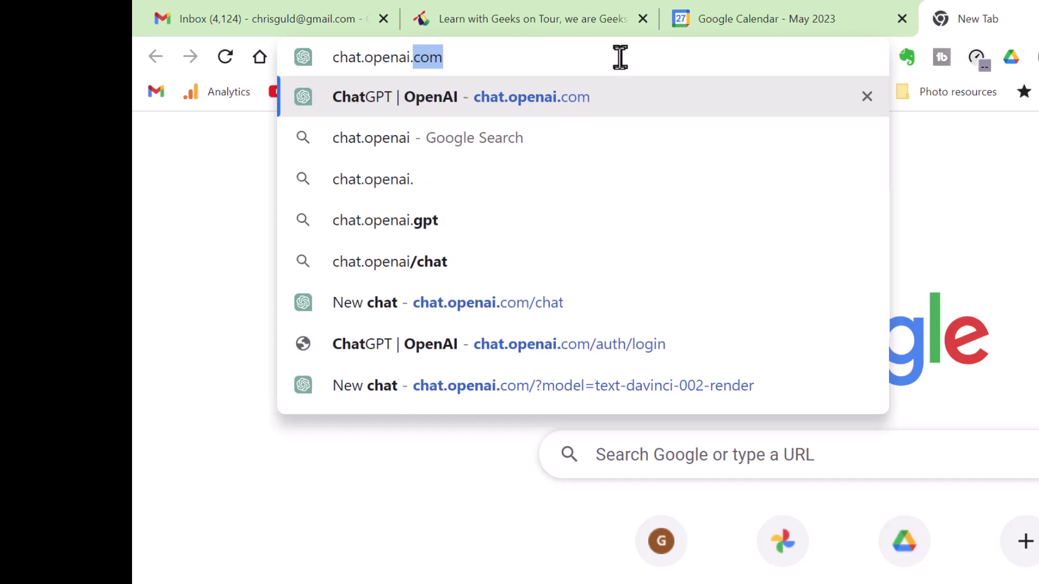
pyautogui.write('.com')
pyautogui.press('Return')
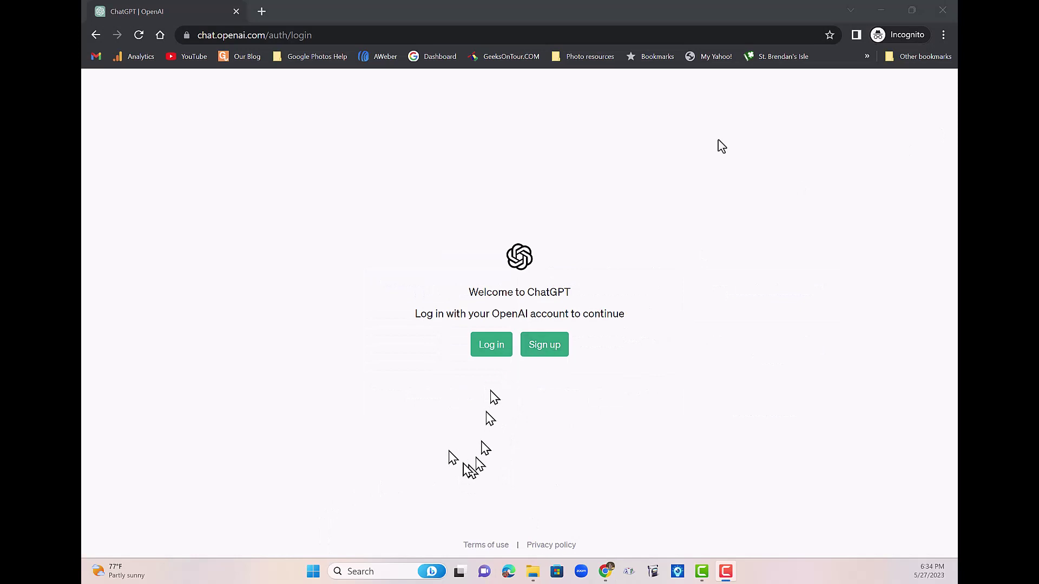
# Begin OpenAI sign-up, then continue on the signed-in ChatGPT page with an empty message box.
pyautogui.click(542, 347)
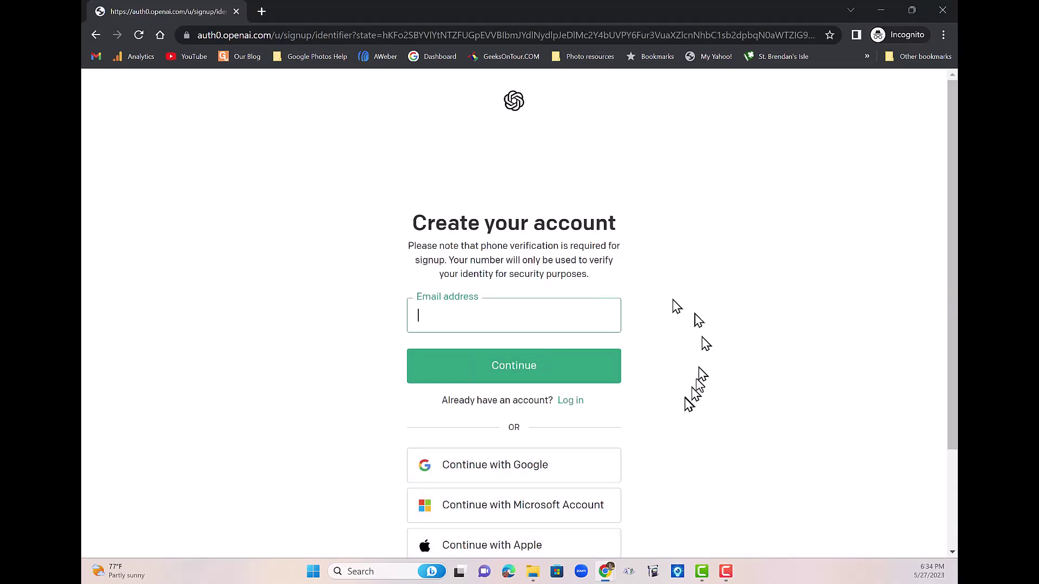
pyautogui.scroll(-2, 700, 385)
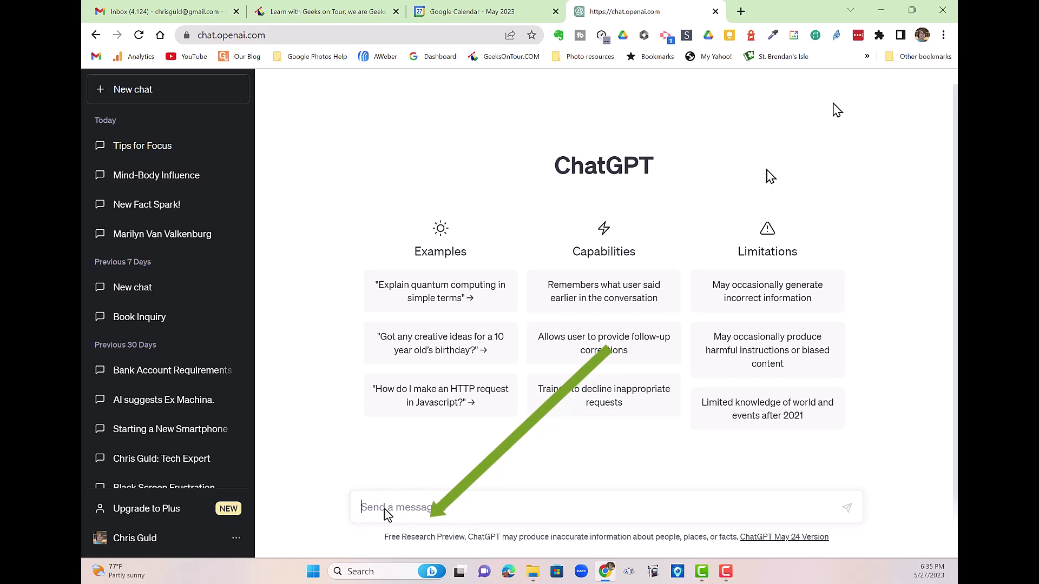
# Paste the request for seven RVing-in-the-USA chapter titles into ChatGPT and send it.
pyautogui.write('I want to write a book about RVing in the USA. Please give me 7 chapter titles to cover the topic.')
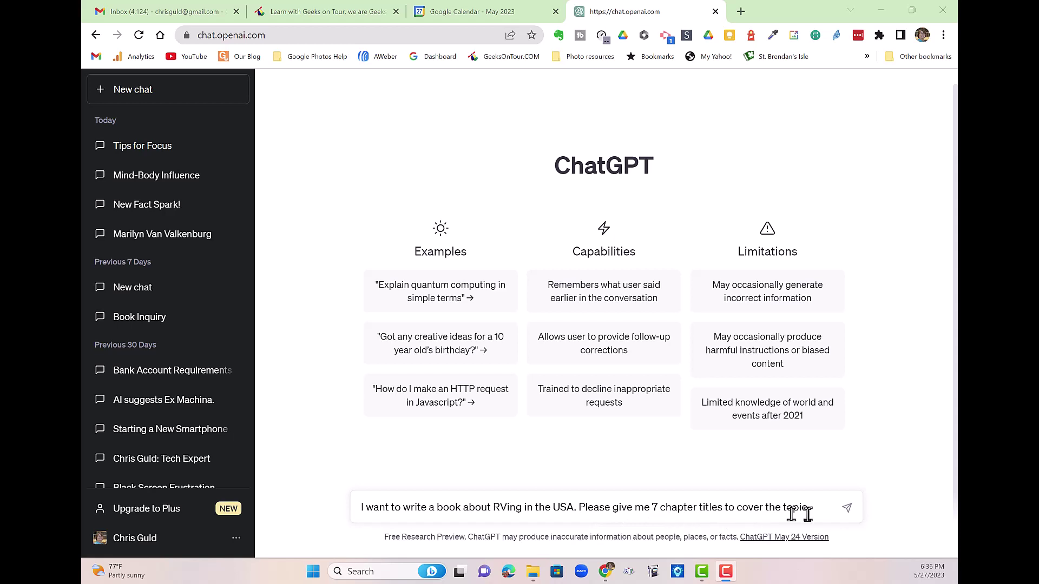
pyautogui.click(846, 510)
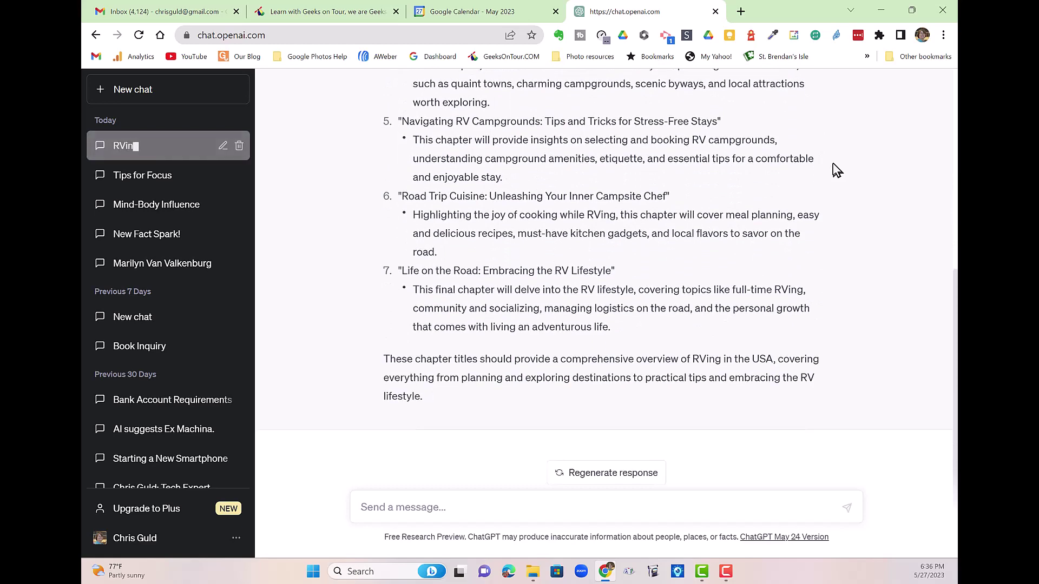
# Scroll through ChatGPT's seven chapter titles, ending with 'Life on the Road: Embracing the RV Lifestyle'.
pyautogui.scroll(2, 844, 246)
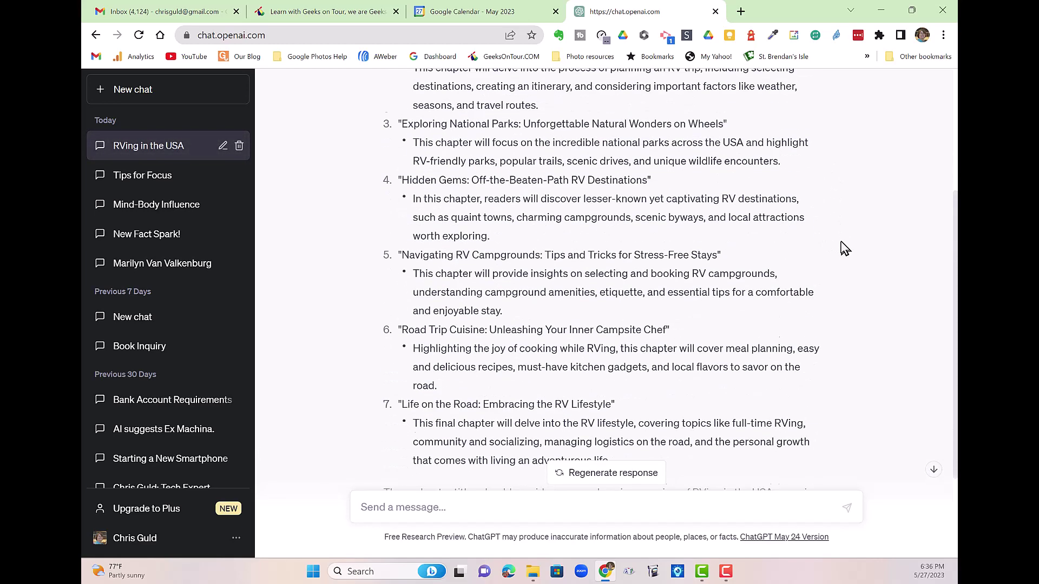
pyautogui.scroll(1, 844, 247)
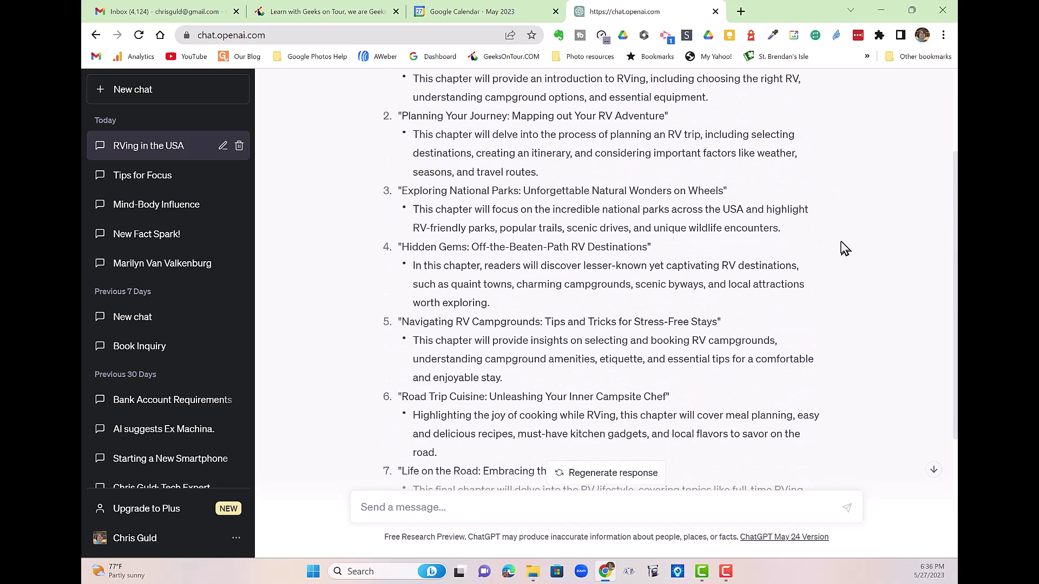
pyautogui.scroll(-1, 852, 289)
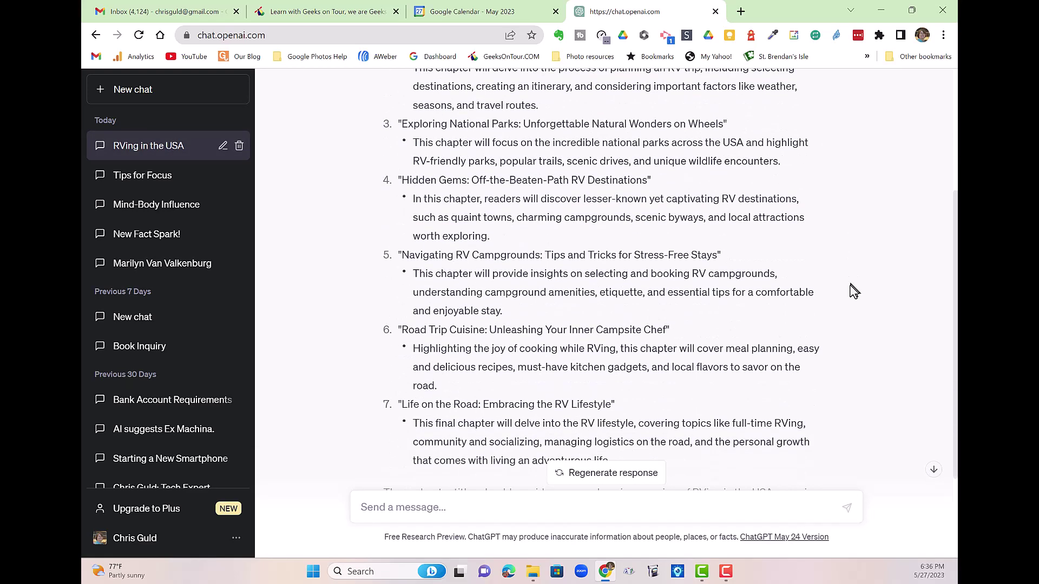
pyautogui.scroll(2, 854, 291)
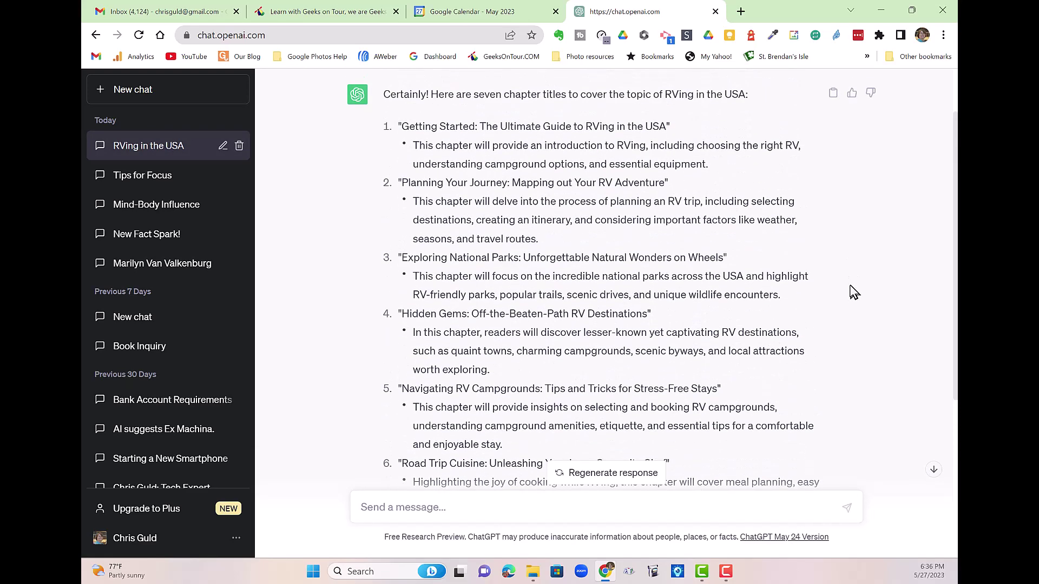
pyautogui.scroll(-1, 854, 292)
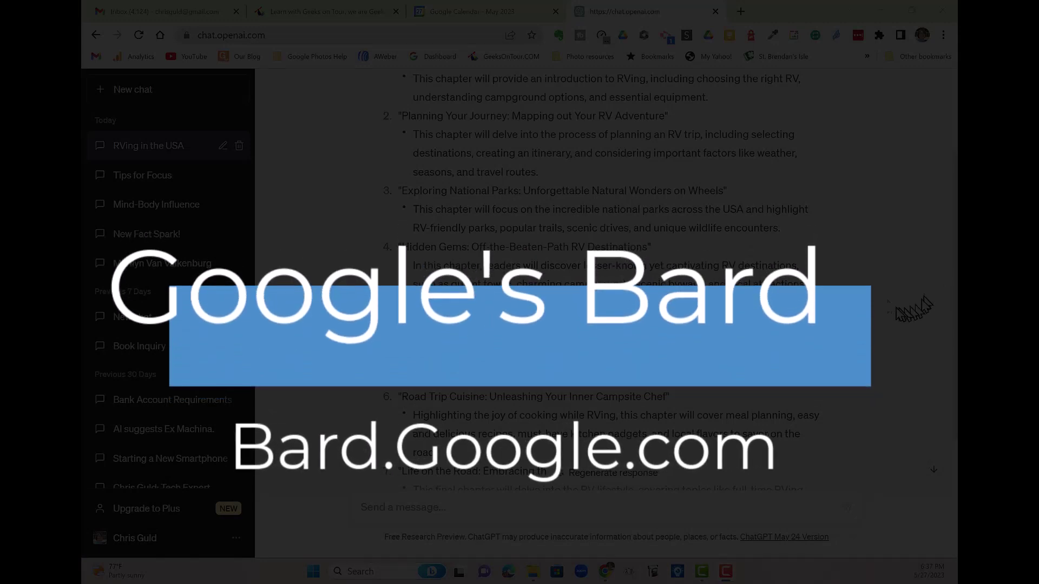
# Open bard.google.com in a new Chrome tab.
pyautogui.click(741, 12)
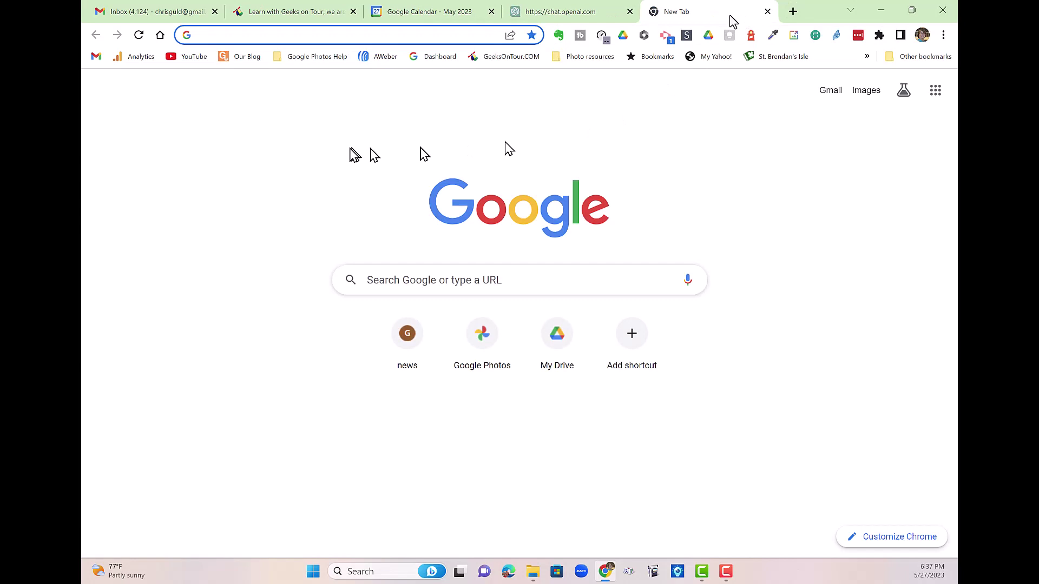
pyautogui.click(353, 33)
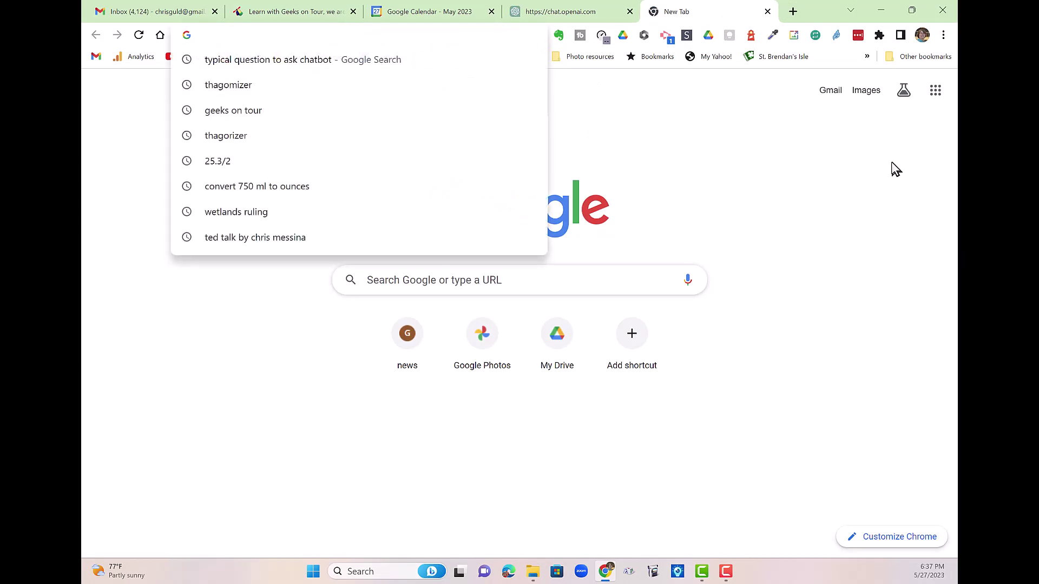
pyautogui.write('bard.')
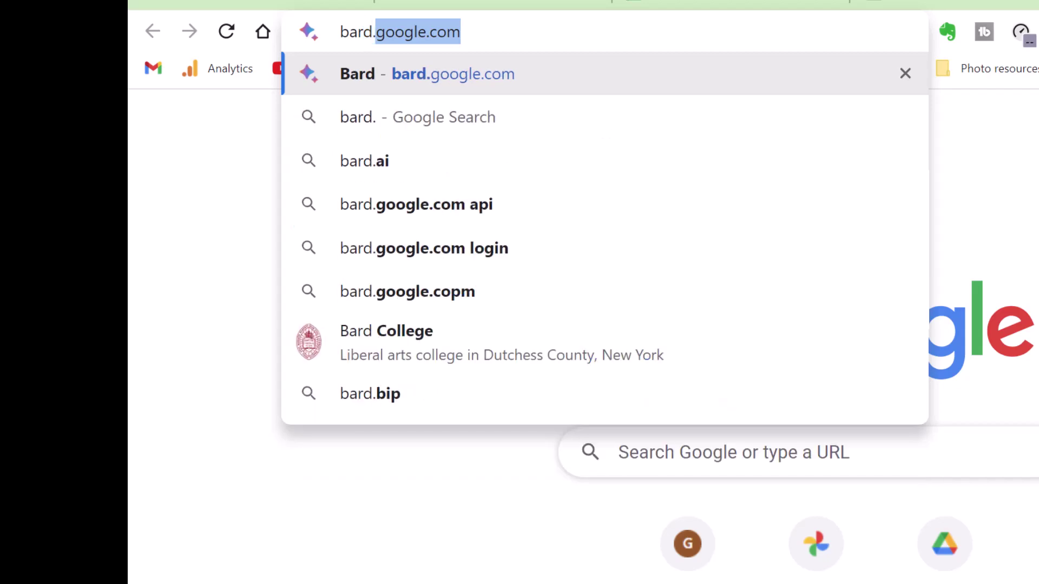
pyautogui.write('google.com')
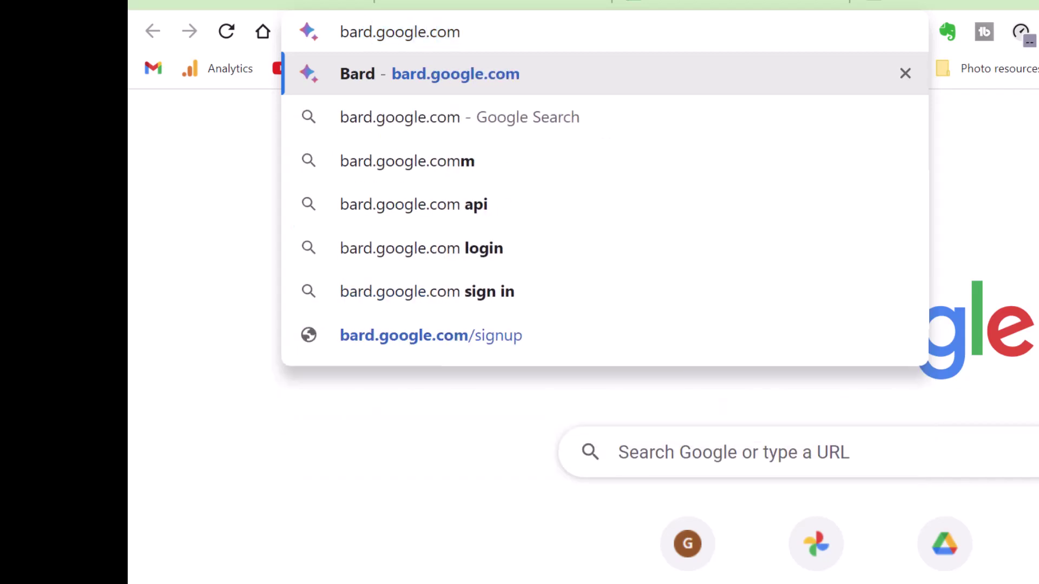
pyautogui.press('Return')
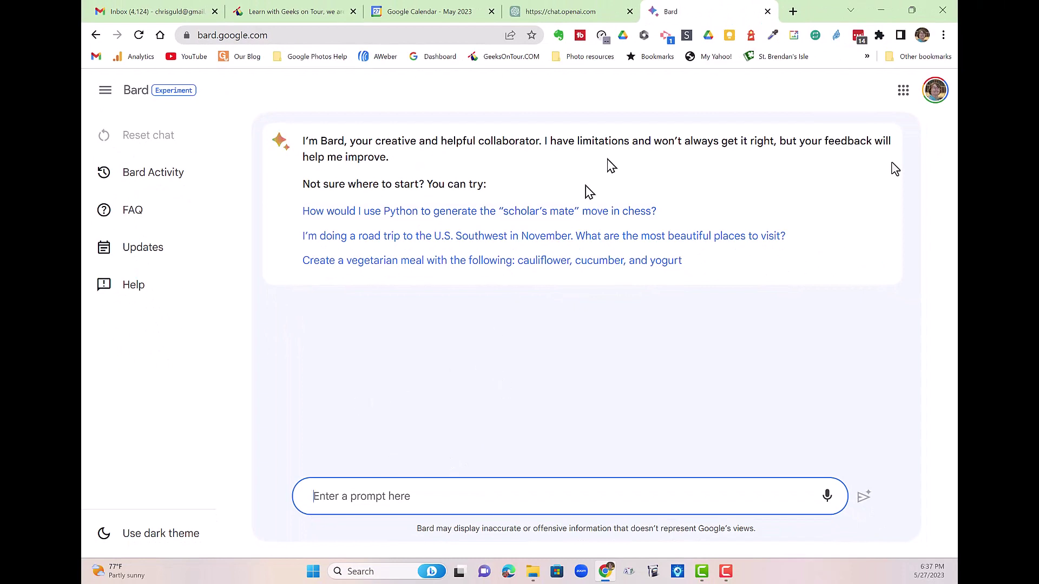
# Paste the seven-chapter RVing request into Bard's prompt box and send it.
pyautogui.write('I want to write a book about RVing in the USA. Please give me 7 chapter titles to cover the topic.')
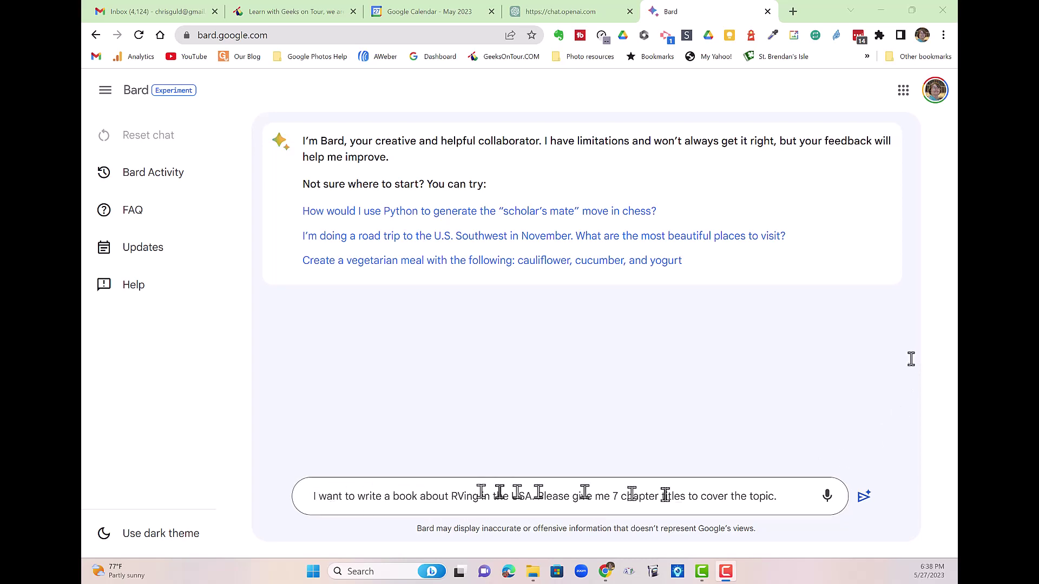
pyautogui.click(864, 506)
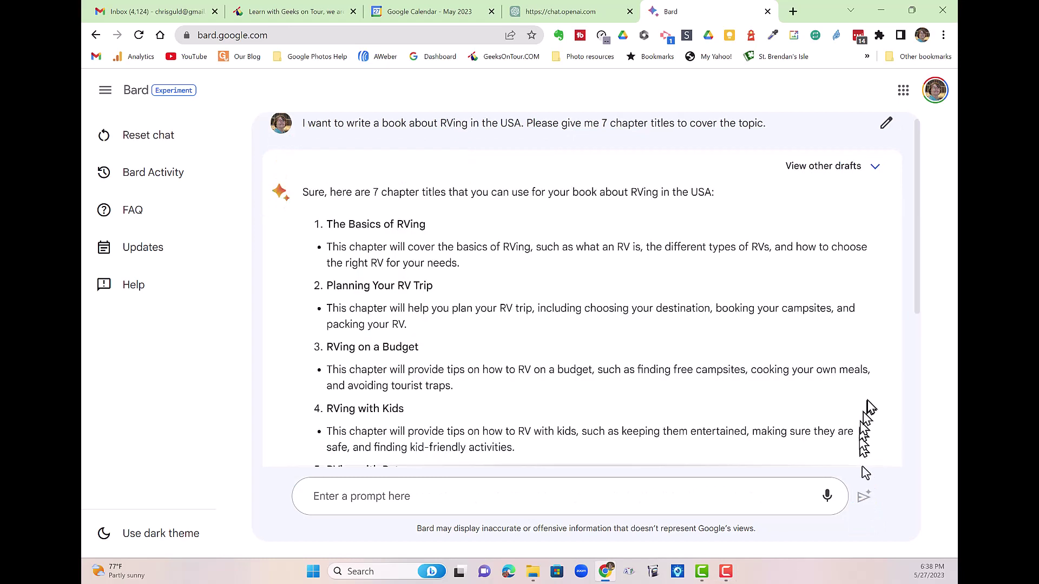
pyautogui.scroll(-1, 857, 367)
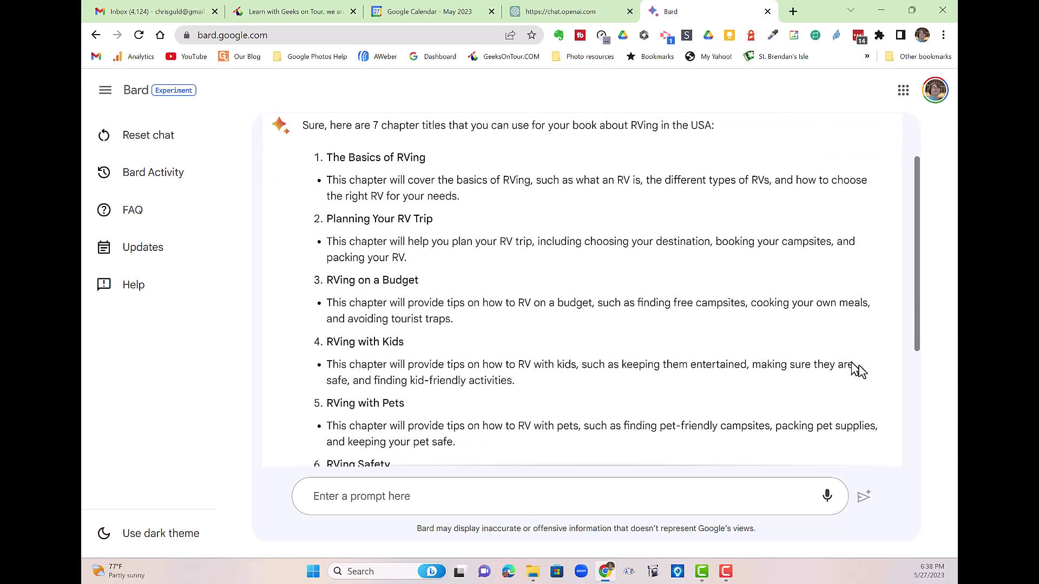
pyautogui.scroll(-1, 809, 360)
pyautogui.scroll(-2, 808, 357)
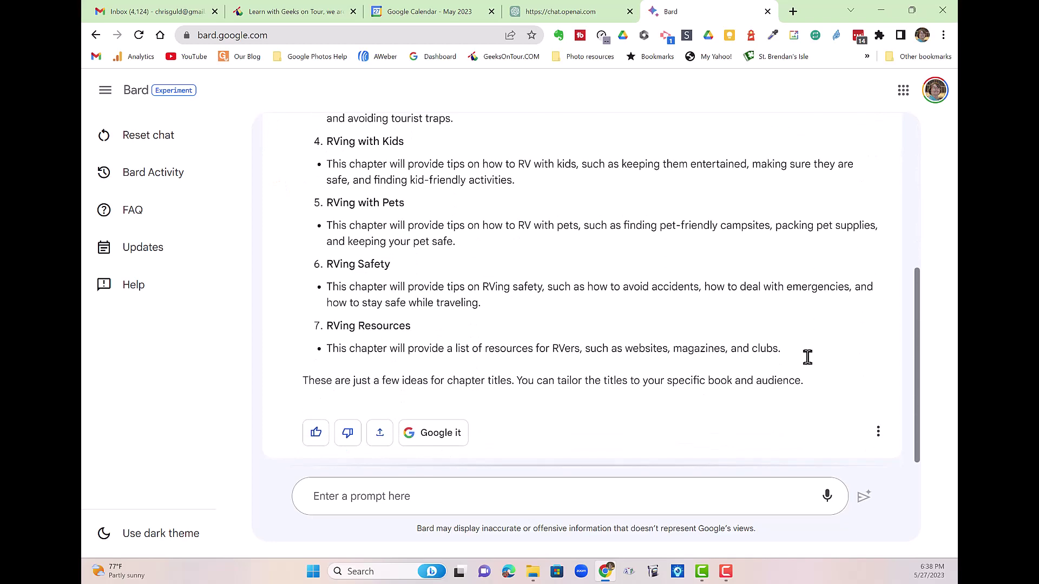
pyautogui.scroll(1, 812, 363)
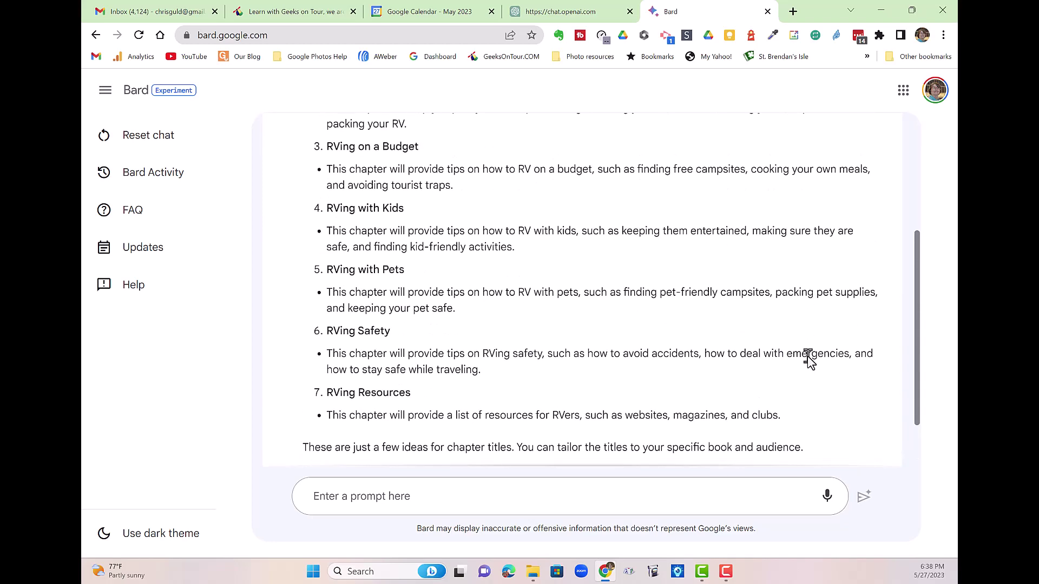
pyautogui.scroll(1, 810, 360)
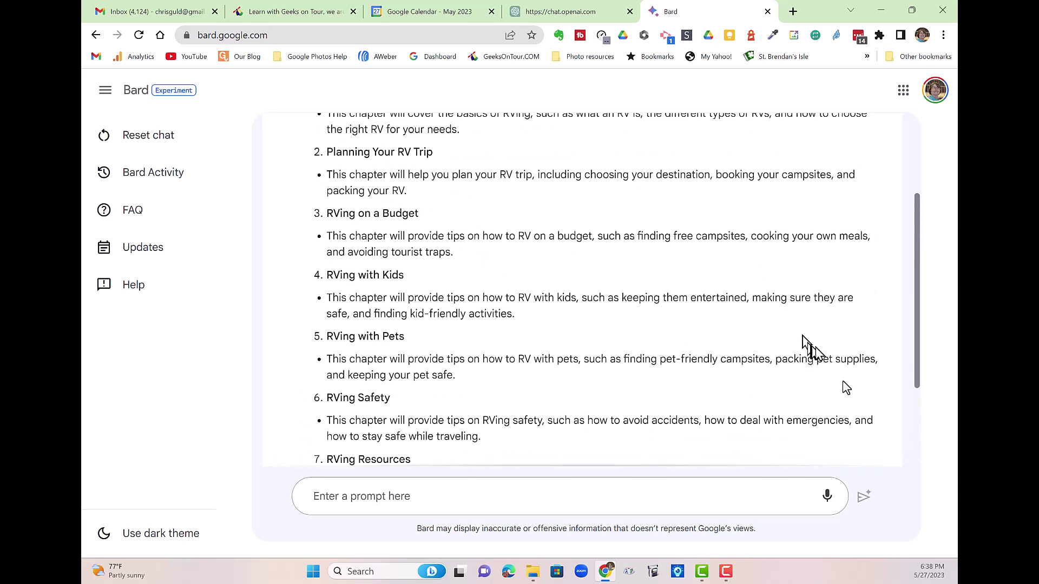
pyautogui.scroll(1, 854, 391)
pyautogui.scroll(1, 854, 393)
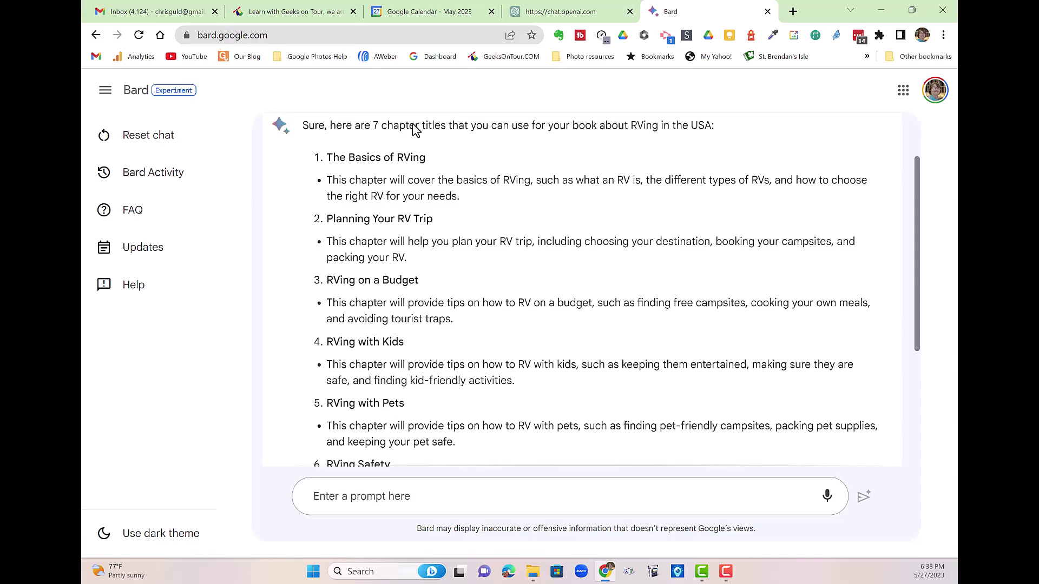
# Load bing.com in a new Chrome tab and switch to Bing's Chat mode.
pyautogui.hotkey('ctrl', 't')
pyautogui.click(276, 36)
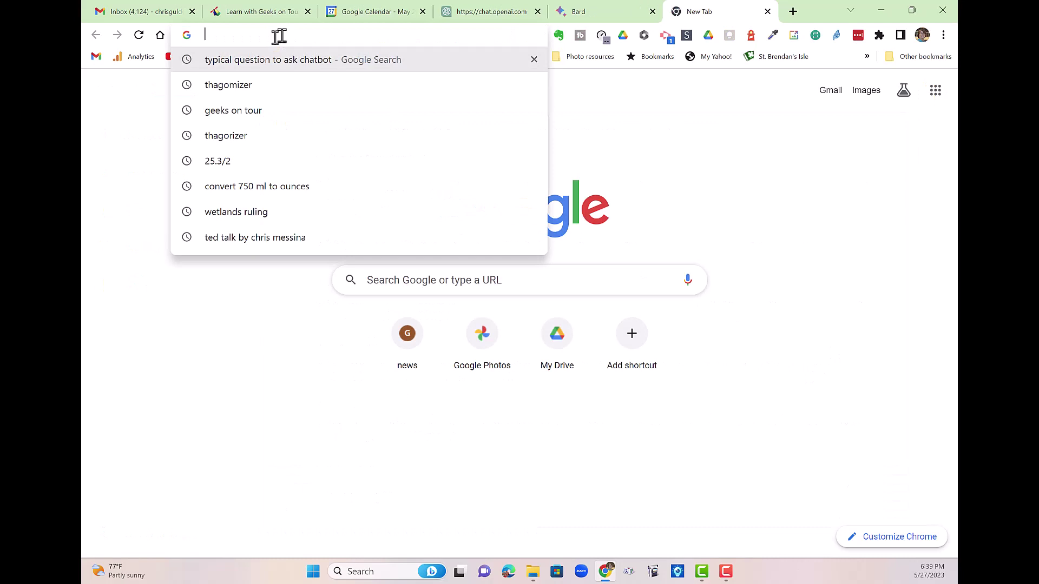
pyautogui.write('bing.com')
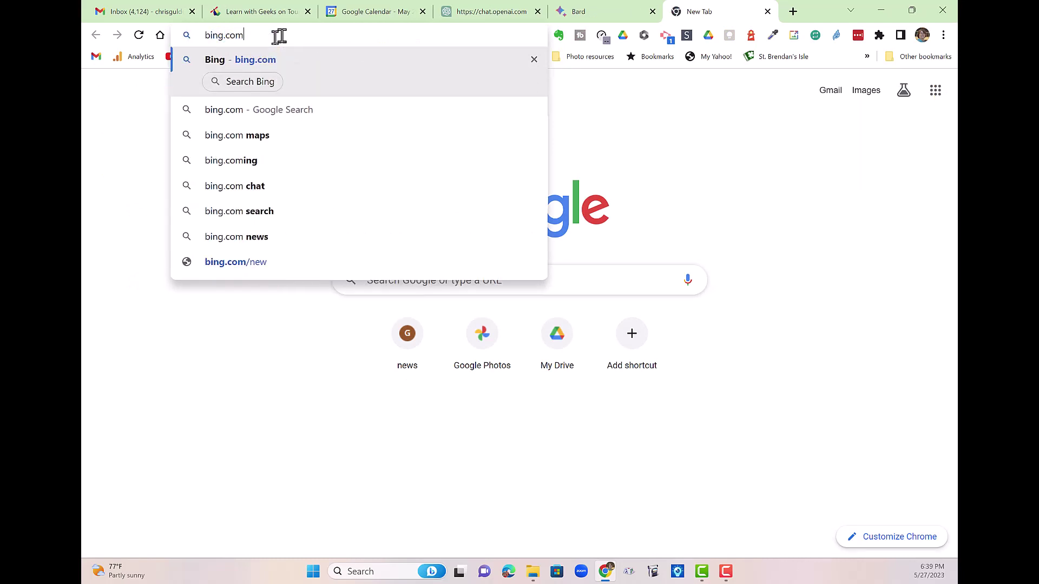
pyautogui.press('Return')
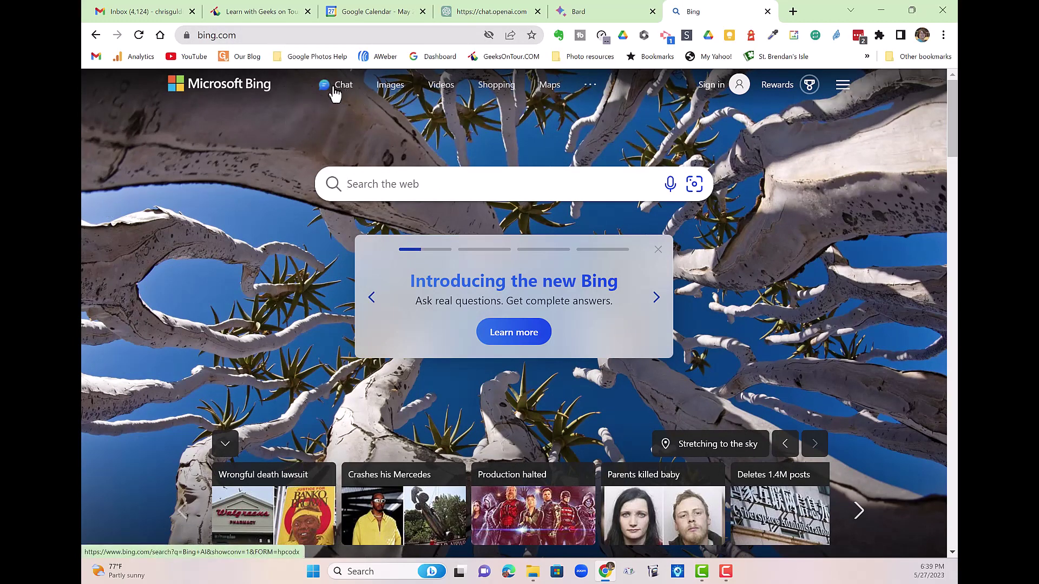
pyautogui.click(334, 90)
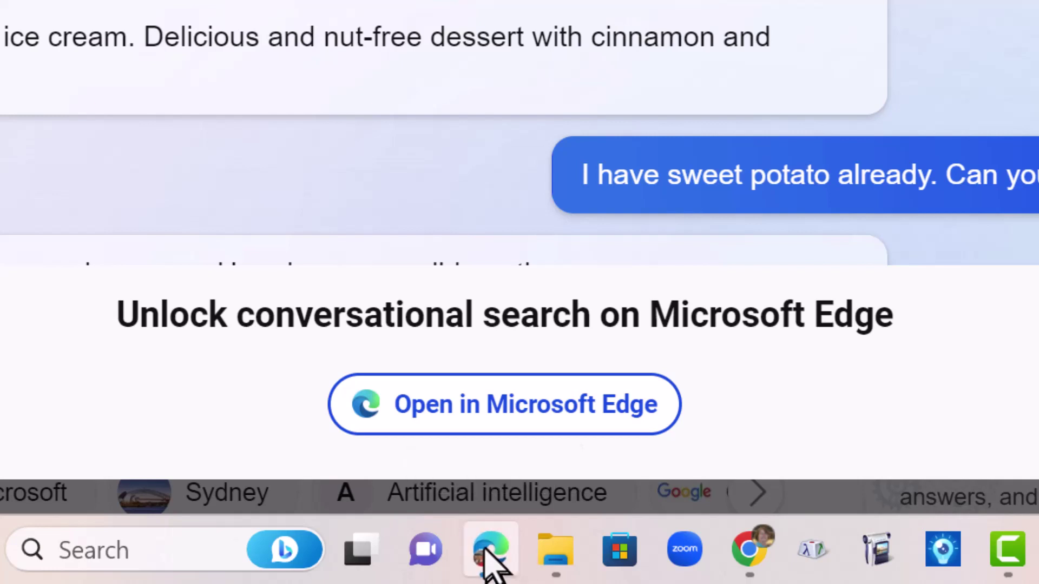
# Switch to Microsoft Edge, close the sidebar, and load bing.com.
pyautogui.click(490, 557)
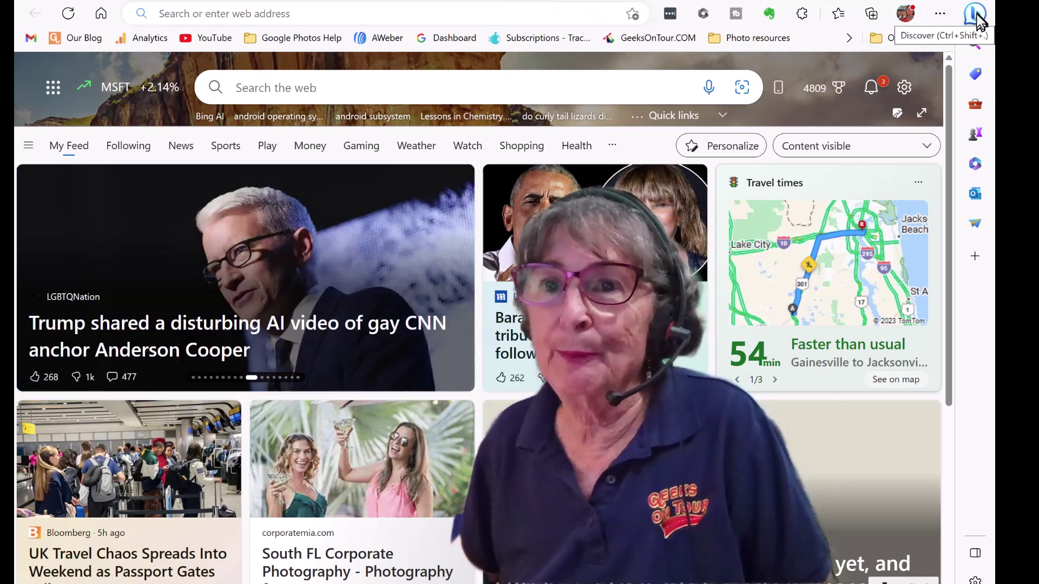
pyautogui.click(976, 14)
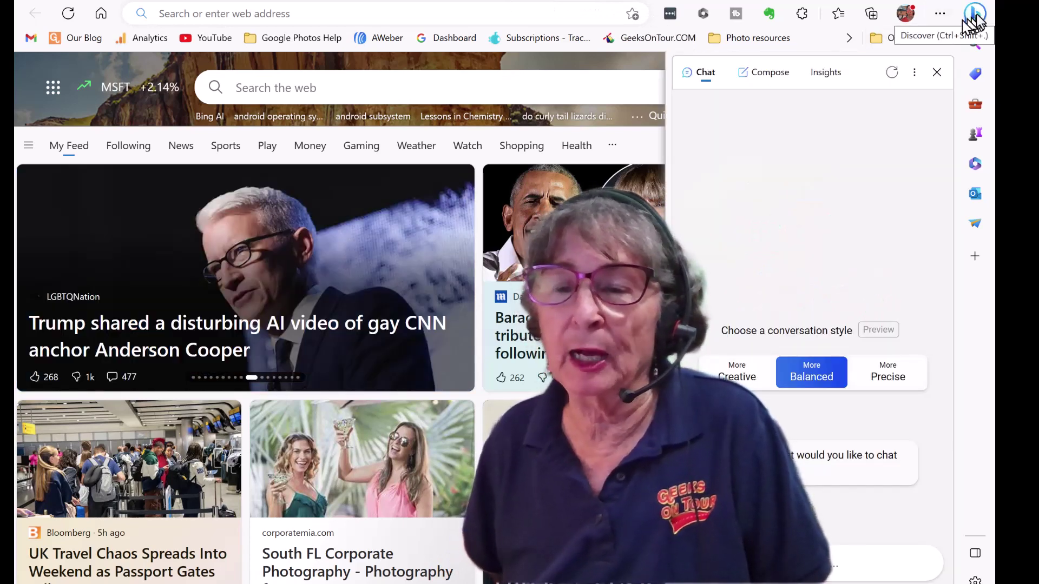
pyautogui.click(319, 17)
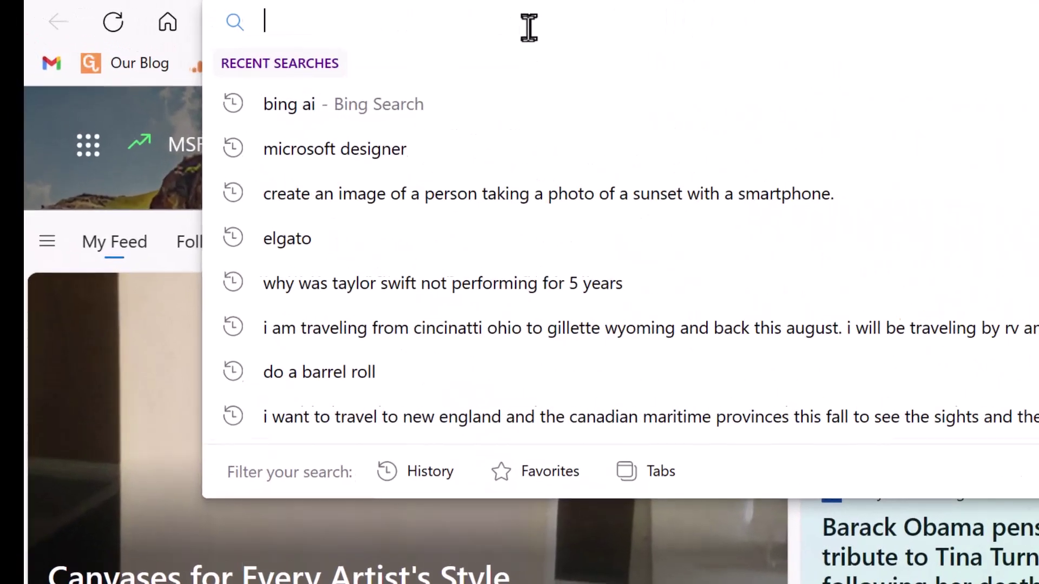
pyautogui.write('big')
pyautogui.press('BackSpace')
pyautogui.write('ng')
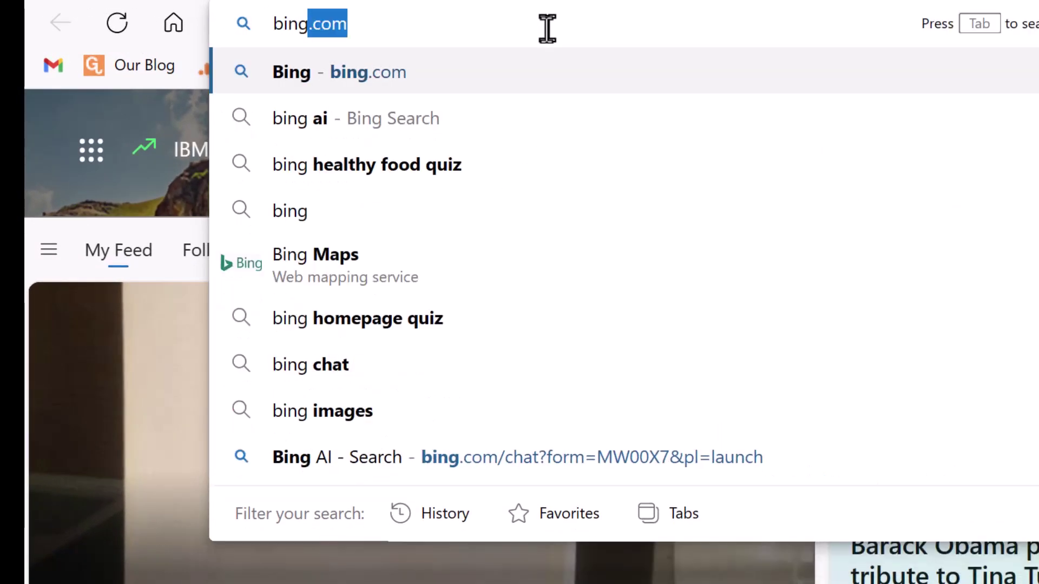
pyautogui.press('Return')
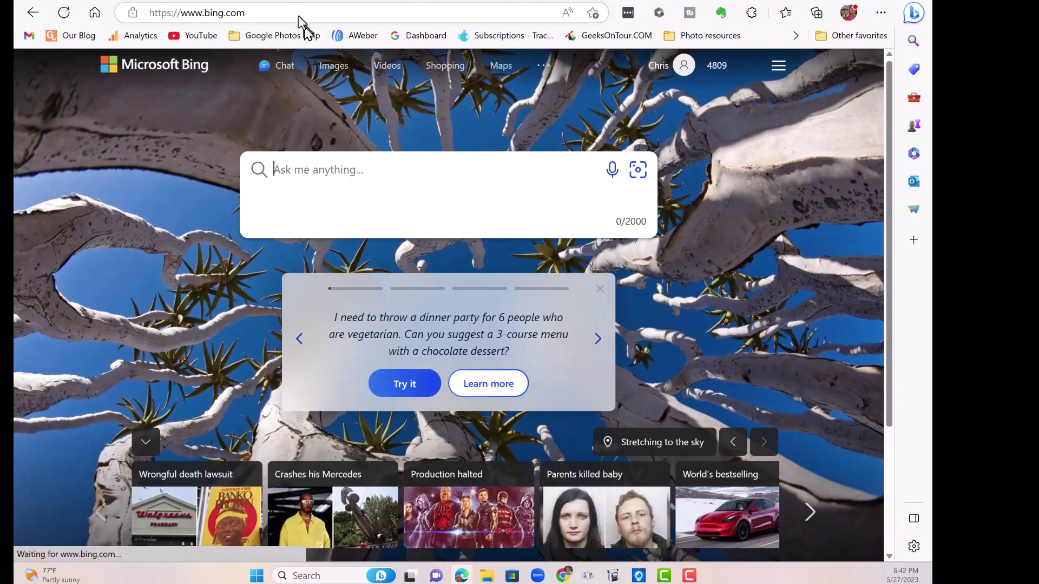
# In Bing Chat, paste the seven RVing chapter-titles prompt and send it.
pyautogui.click(281, 73)
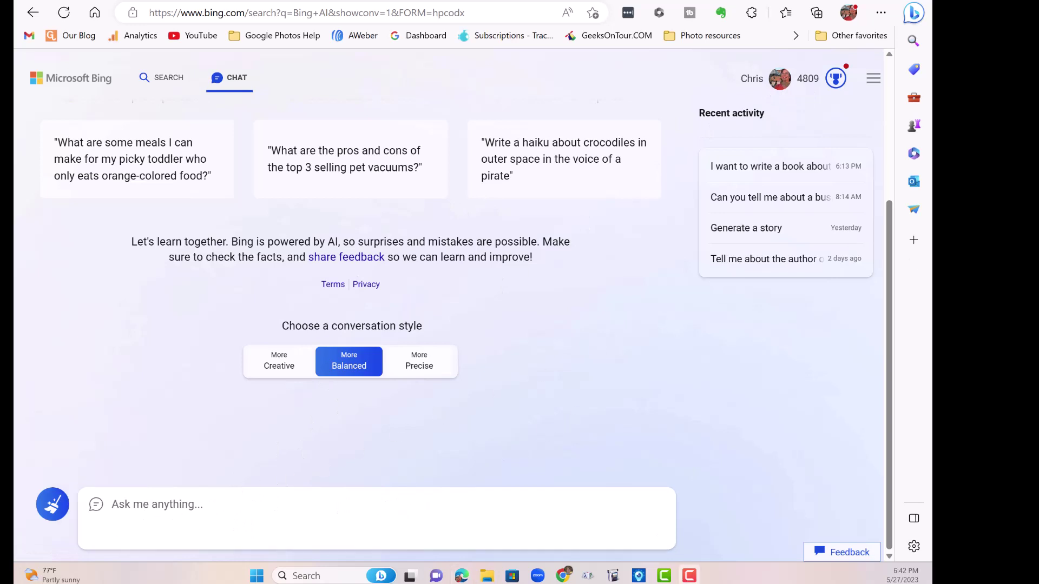
pyautogui.rightClick(149, 506)
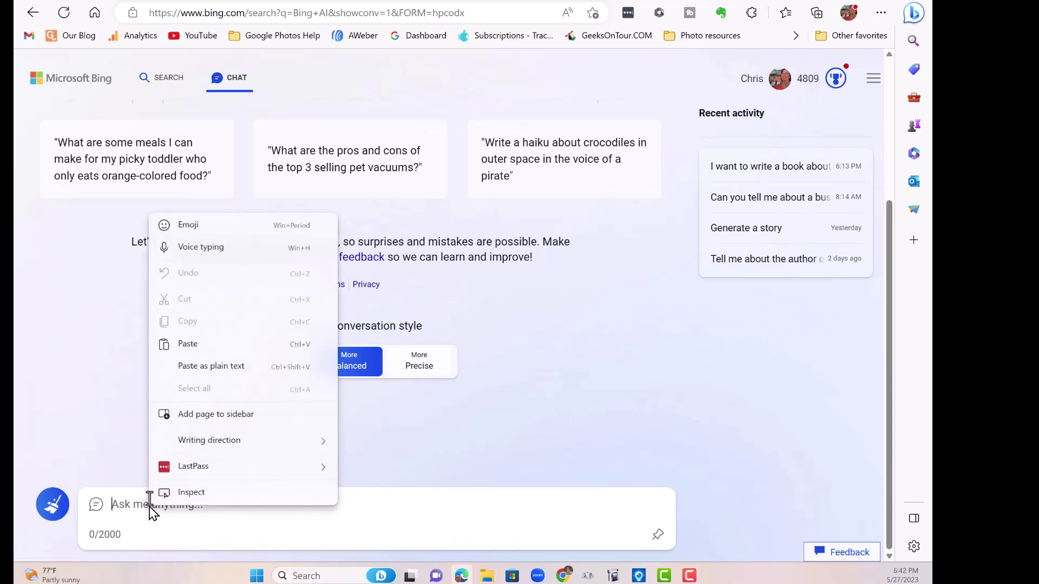
pyautogui.click(172, 344)
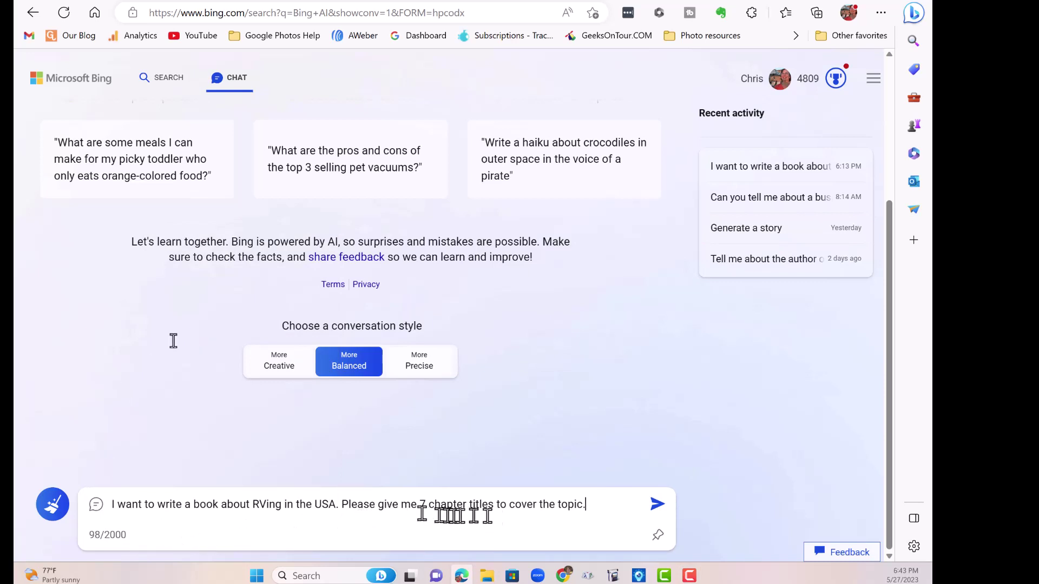
pyautogui.click(656, 508)
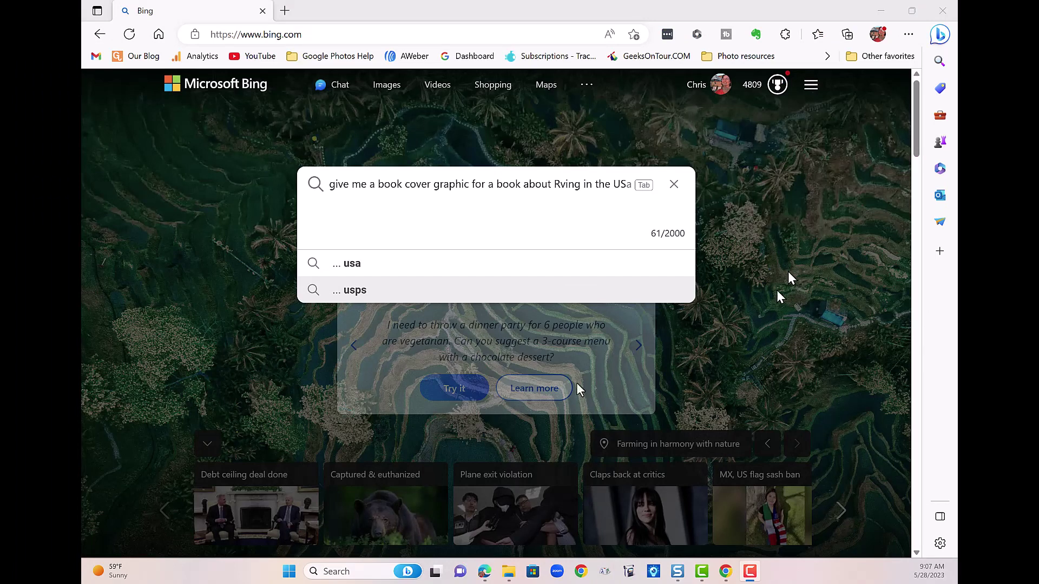
# Ask Bing Chat to 'Draw a book cover for my book about RVing in the USA'.
pyautogui.write('Draw a book cover for my book about RVing in the USA')
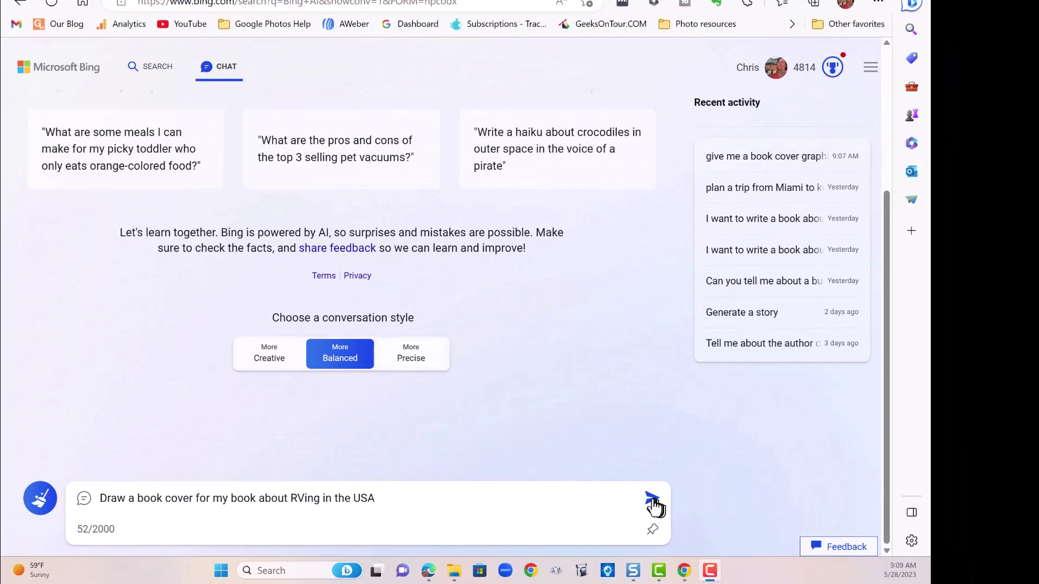
pyautogui.click(654, 504)
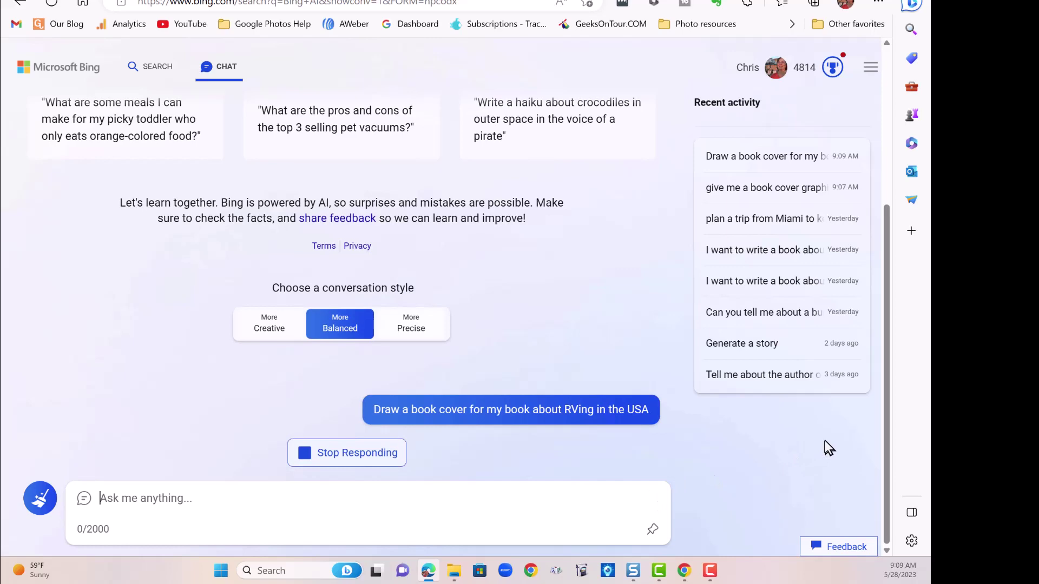